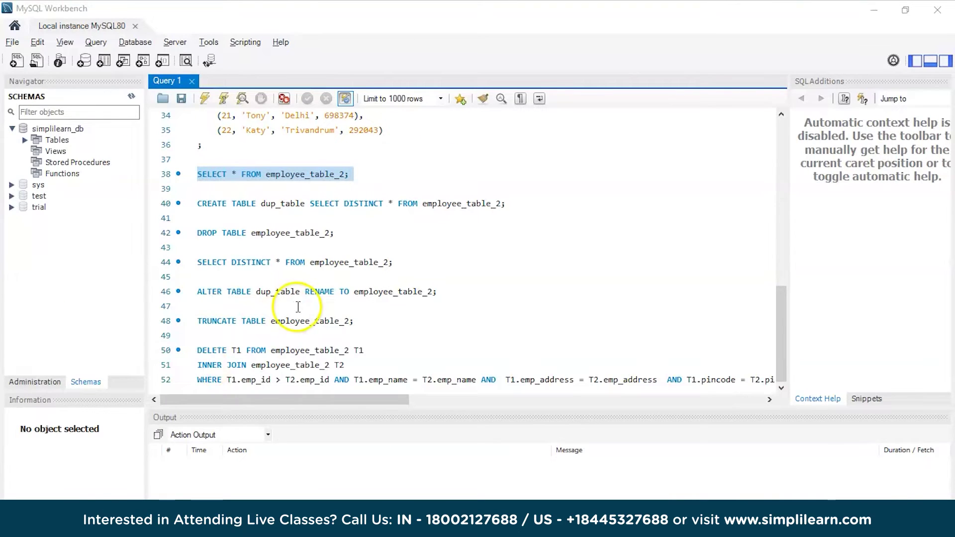
- Run the line-38 SELECT, then make simplilearn_db the active database with USE simplilearn_db
{"action": "double_click", "coordinate": [295, 172]}
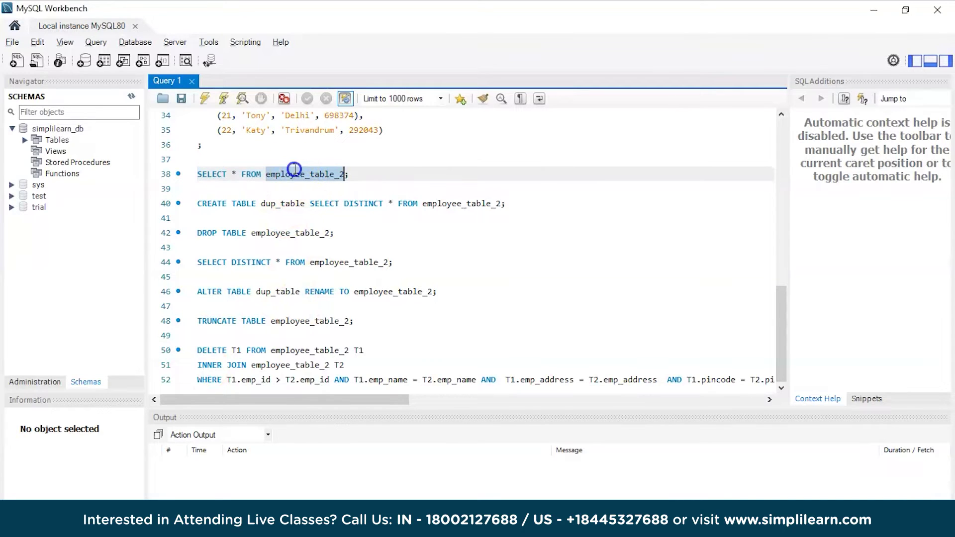
{"action": "triple_click", "coordinate": [295, 170]}
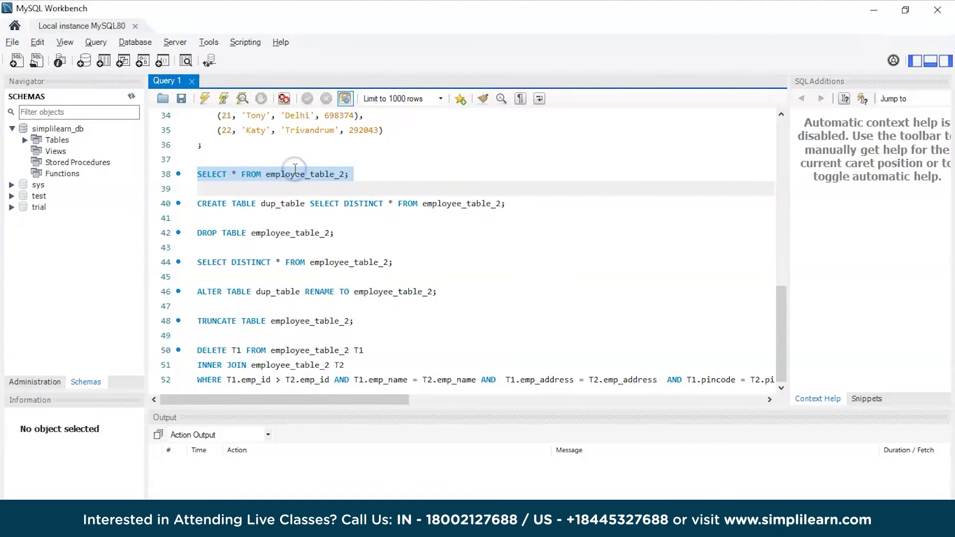
{"action": "left_click", "coordinate": [207, 100]}
{"action": "scroll", "coordinate": [304, 183], "scroll_direction": "up", "scroll_amount": 10}
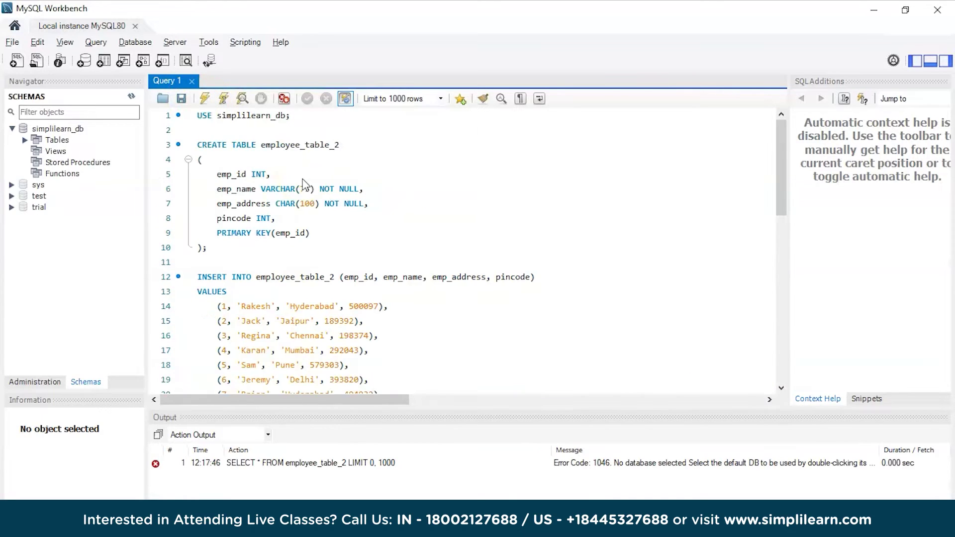
{"action": "triple_click", "coordinate": [249, 116]}
{"action": "left_click", "coordinate": [203, 100]}
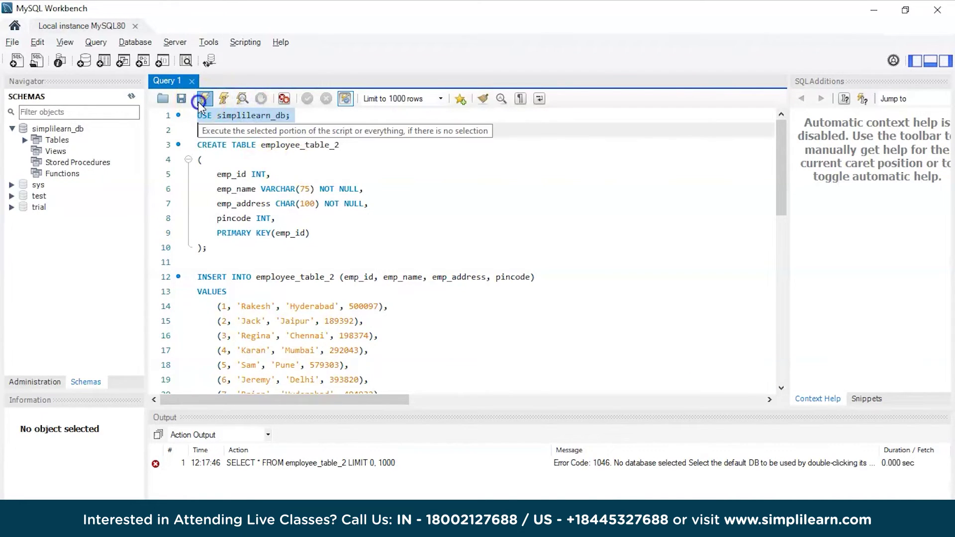
{"action": "scroll", "coordinate": [269, 271], "scroll_direction": "down", "scroll_amount": 8}
{"action": "scroll", "coordinate": [270, 271], "scroll_direction": "down", "scroll_amount": 3}
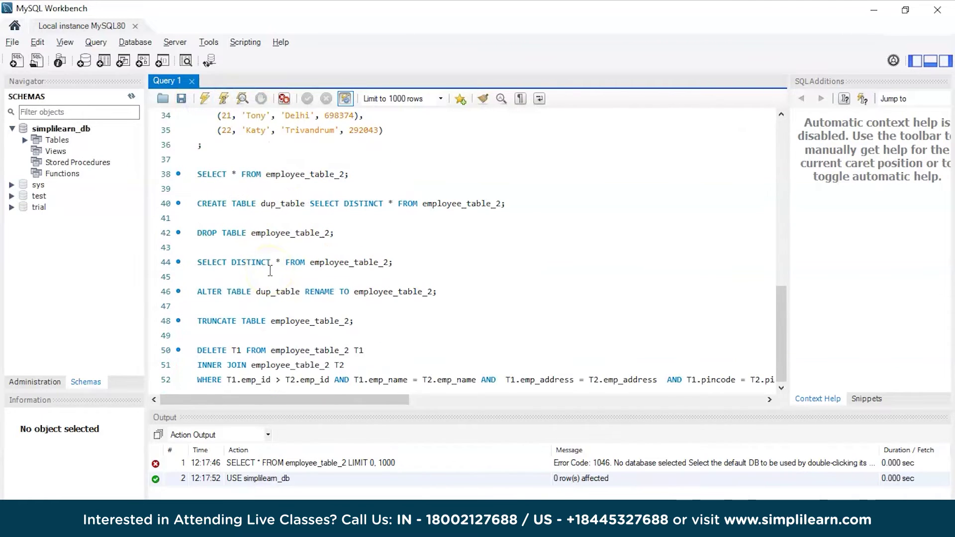
- Re-run the line-38 SELECT to list all 13 rows of employee_table_2
{"action": "double_click", "coordinate": [254, 175]}
{"action": "triple_click", "coordinate": [257, 176]}
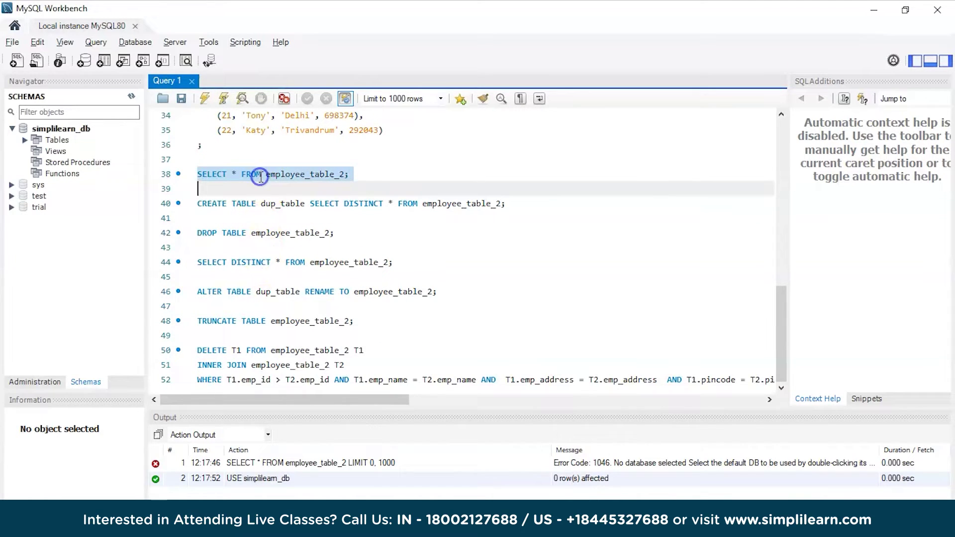
{"action": "left_click", "coordinate": [205, 100]}
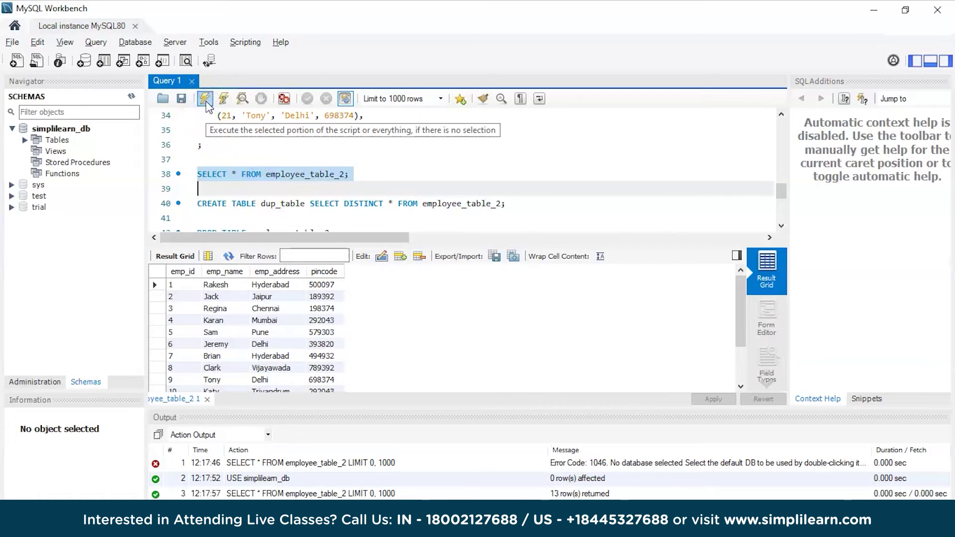
{"action": "scroll", "coordinate": [270, 327], "scroll_direction": "down", "scroll_amount": 1}
{"action": "scroll", "coordinate": [269, 327], "scroll_direction": "down", "scroll_amount": 2}
{"action": "scroll", "coordinate": [268, 326], "scroll_direction": "up", "scroll_amount": 1}
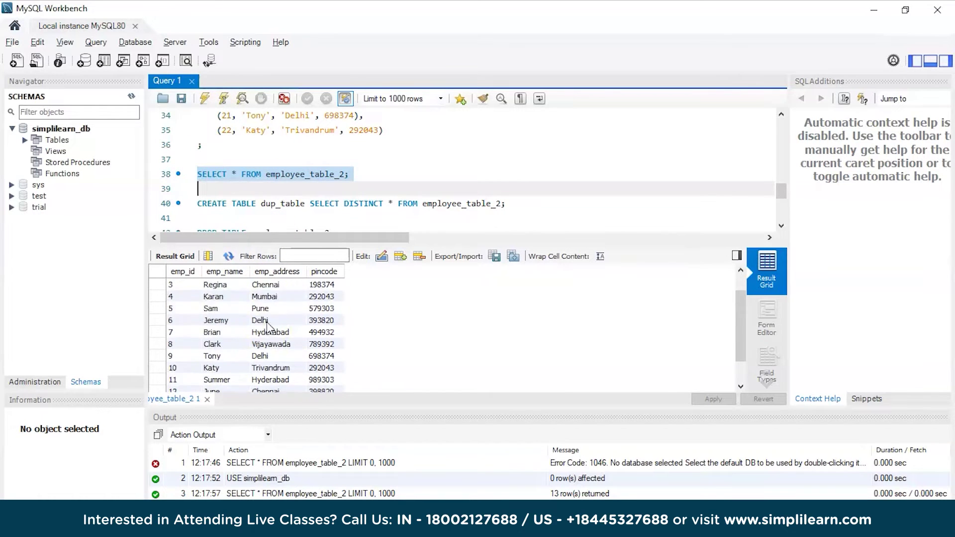
{"action": "scroll", "coordinate": [268, 326], "scroll_direction": "up", "scroll_amount": 3}
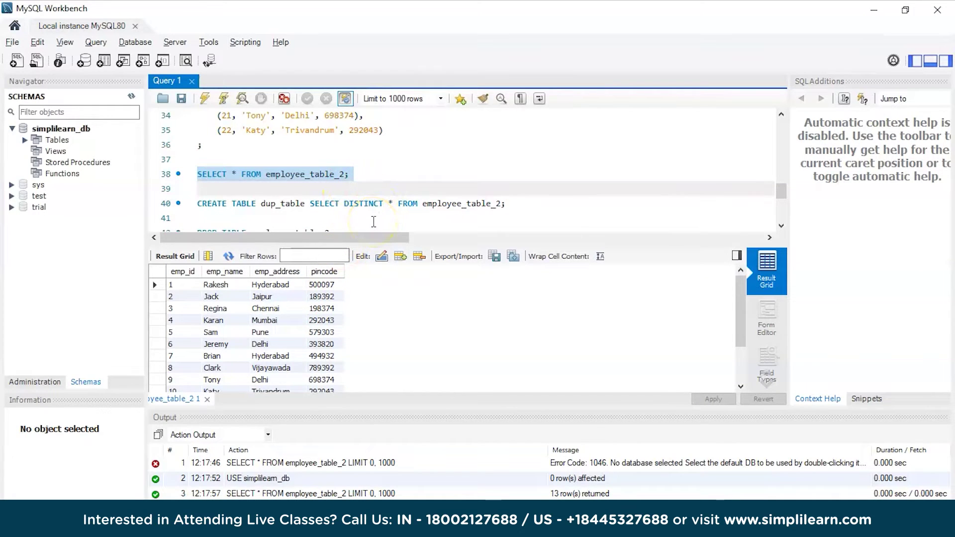
- Begin an ALTER TABLE employee_table_2 ADD COLUMN phone_number VARCHAR statement at the script's end
{"action": "left_click", "coordinate": [207, 398]}
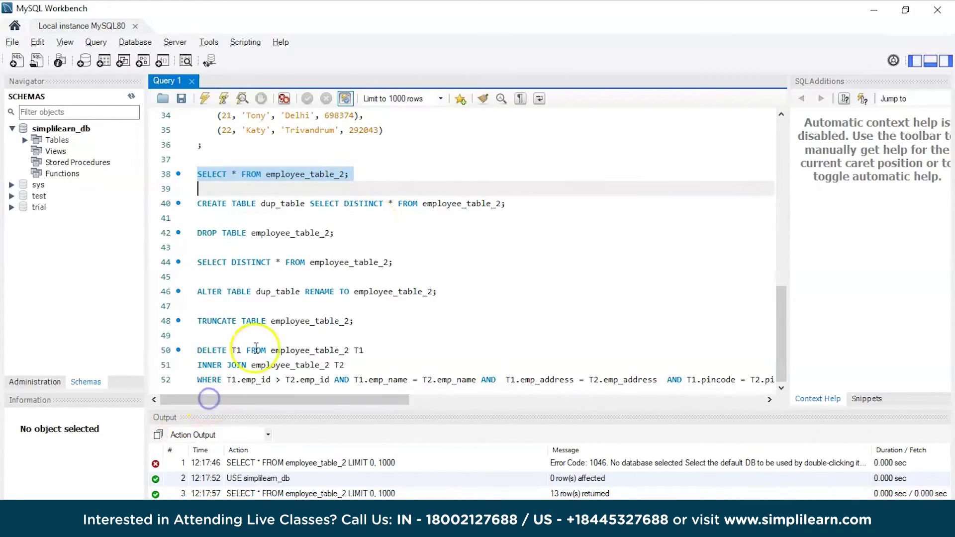
{"action": "left_click", "coordinate": [322, 292]}
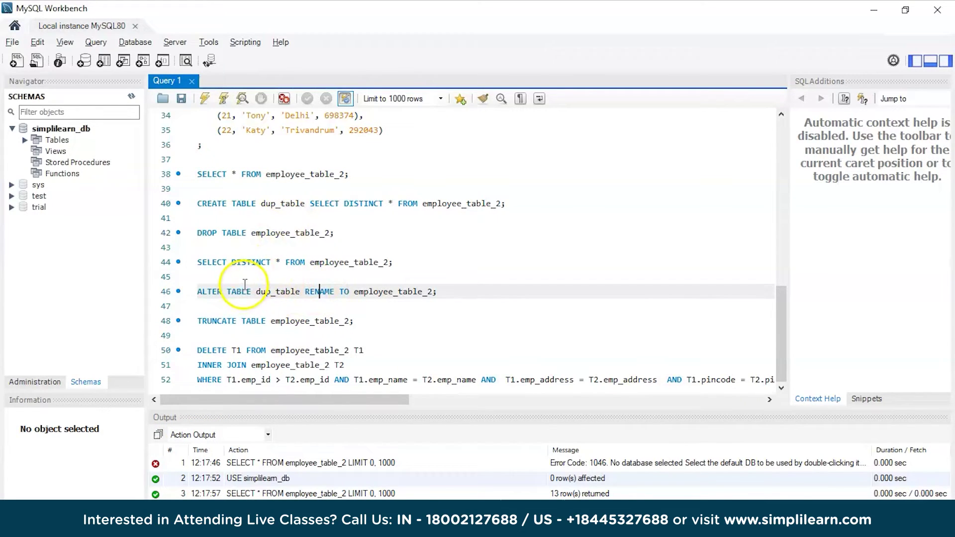
{"action": "key", "text": "ctrl+End"}
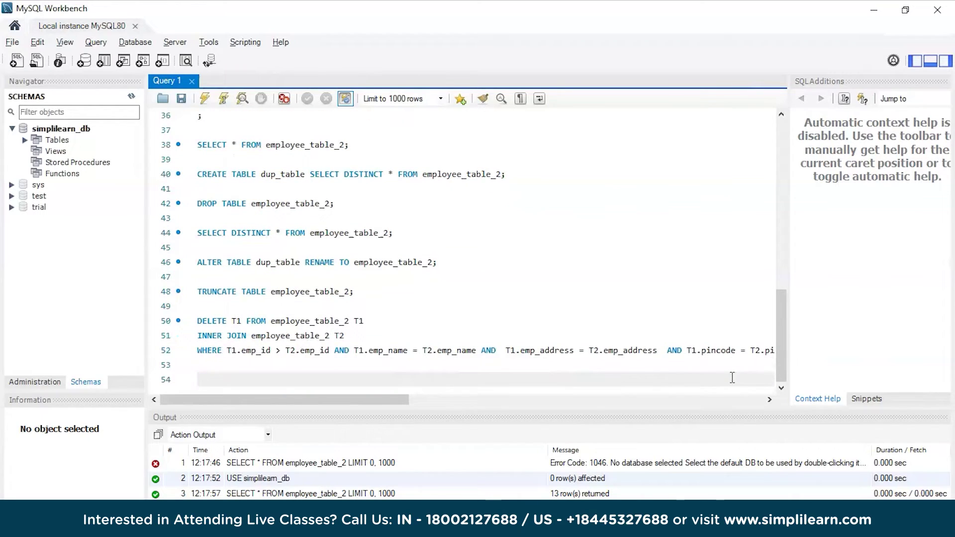
{"action": "type", "text": "ALTER T"}
{"action": "type", "text": "ABLE "}
{"action": "type", "text": "employ"}
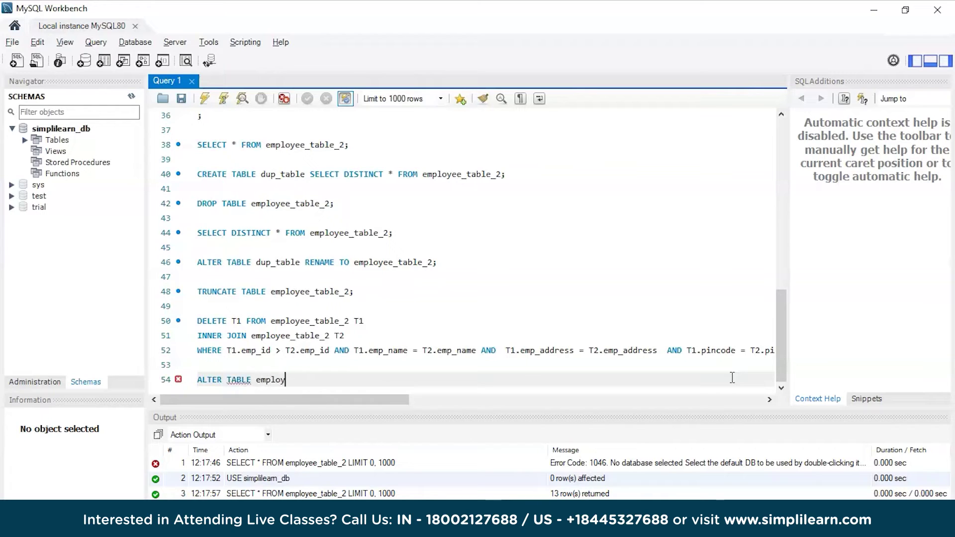
{"action": "type", "text": "ee_table_2"}
{"action": "key", "text": "Return"}
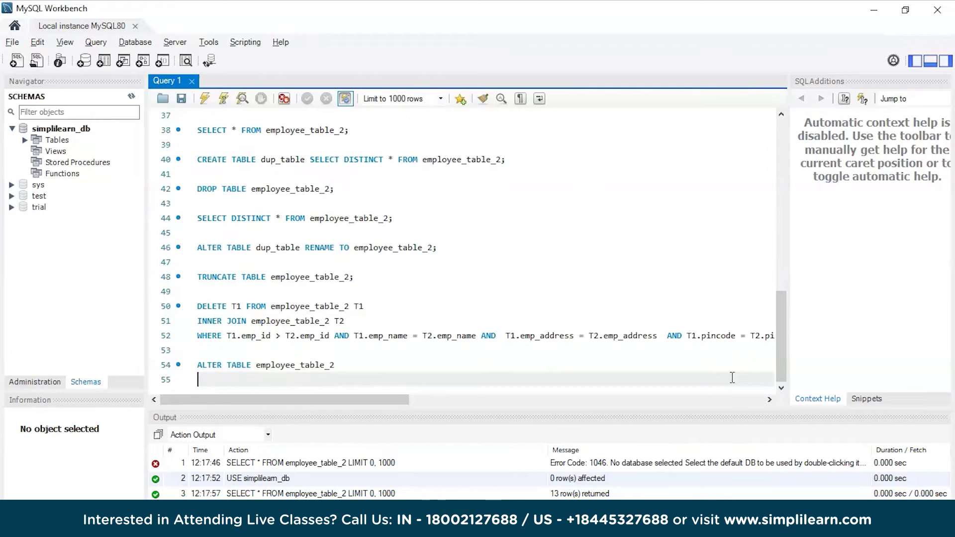
{"action": "type", "text": "ADDCOLU"}
{"action": "type", "text": "MN phone"}
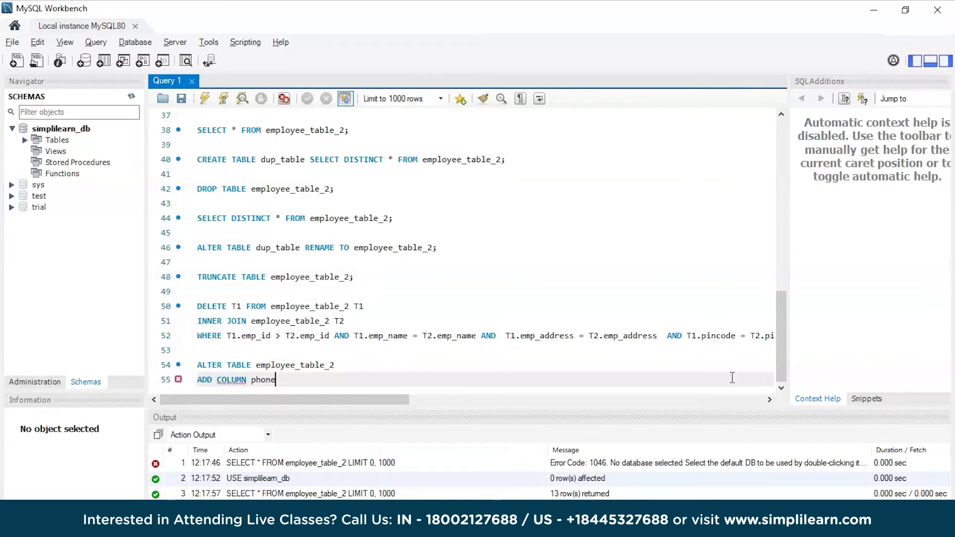
{"action": "type", "text": "numn"}
{"action": "type", "text": "RCHAR"}
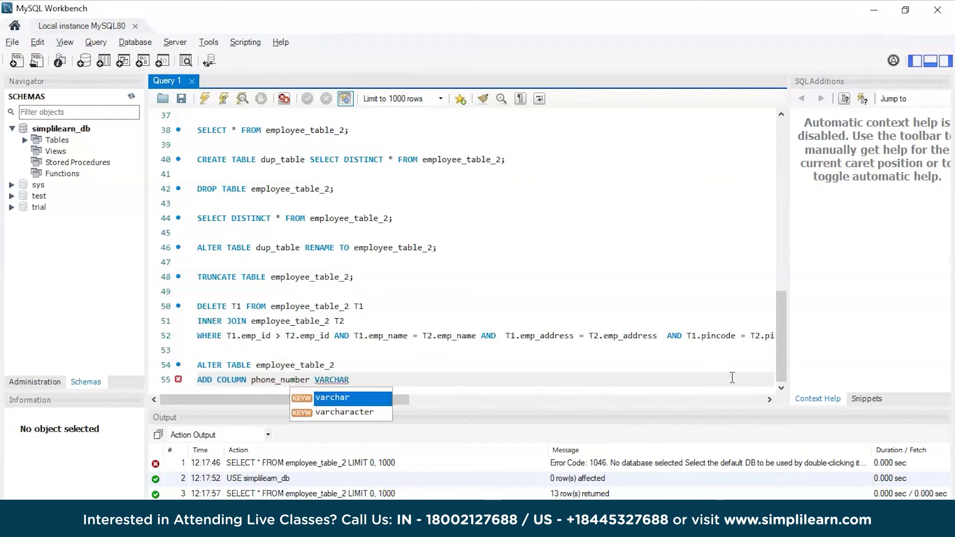
{"action": "type", "text": "("}
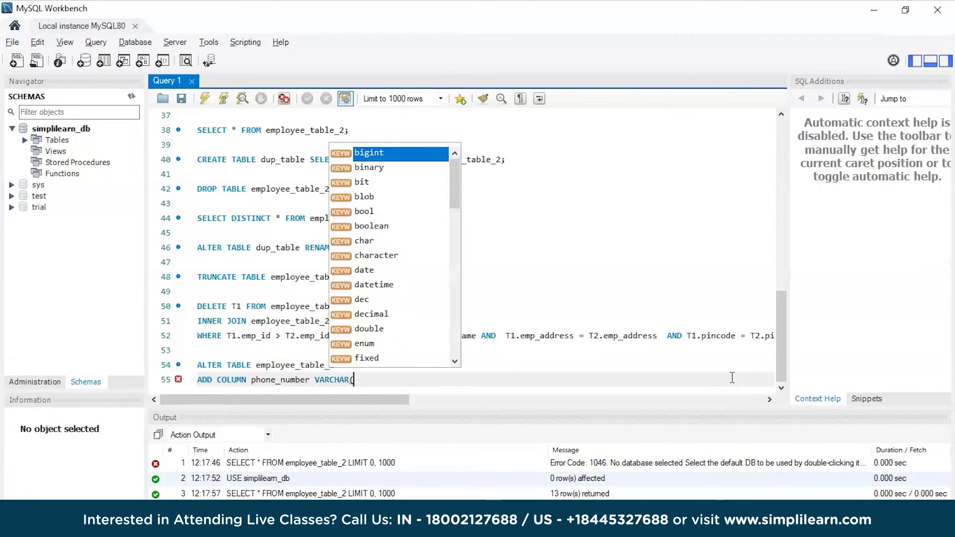
{"action": "type", "text": "15) NOT NULL DEFAULT 'N/A';"}
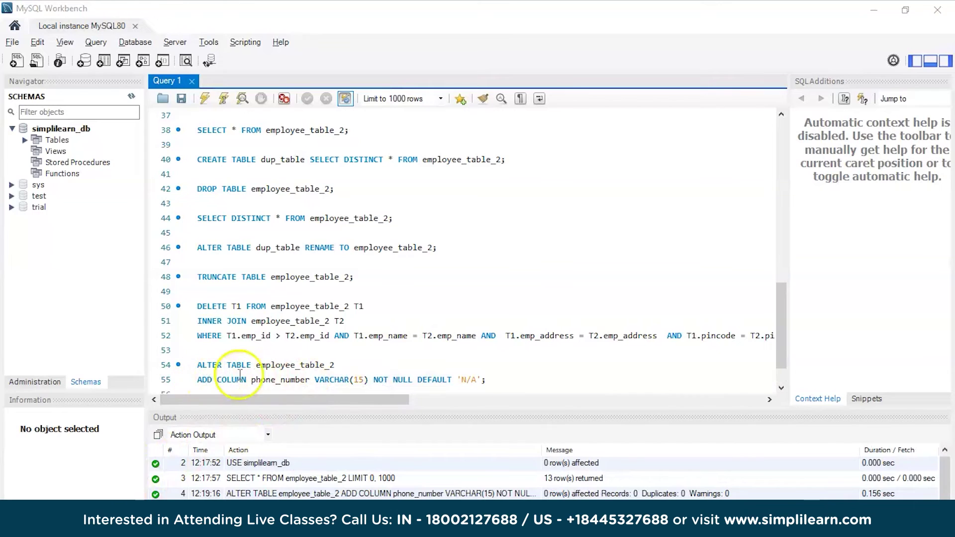
- Highlight VARCHAR(15), NOT NULL DEFAULT and the 'N/A' value in the ALTER statement to explain them
{"action": "left_click_drag", "start_coordinate": [314, 380], "coordinate": [438, 380]}
{"action": "left_click", "coordinate": [373, 379]}
{"action": "left_click", "coordinate": [438, 380]}
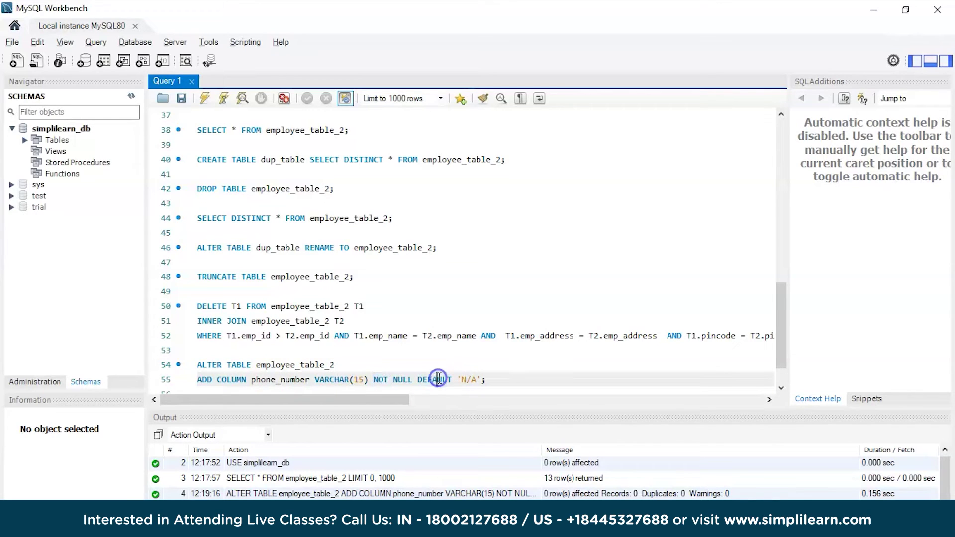
{"action": "double_click", "coordinate": [439, 380]}
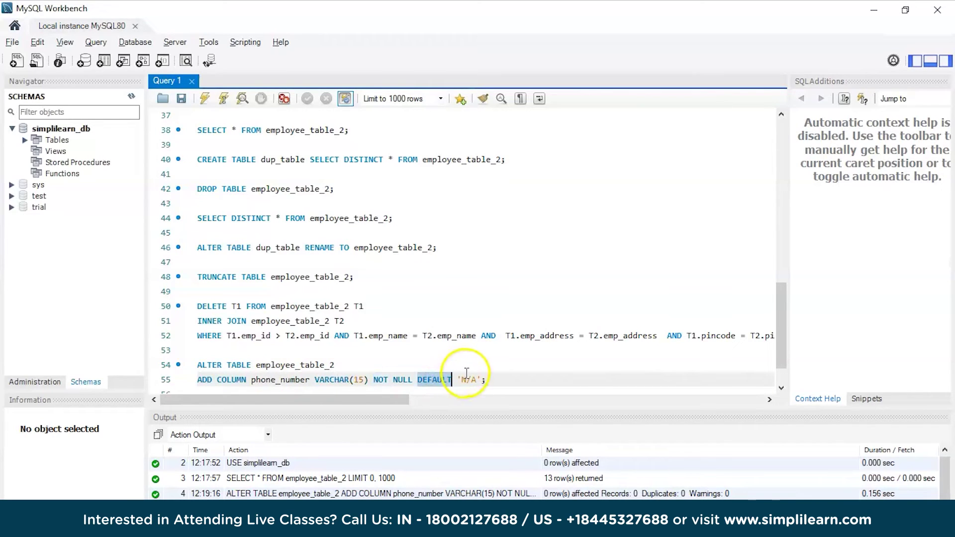
{"action": "mouse_move", "coordinate": [461, 381]}
{"action": "left_mouse_down"}
{"action": "mouse_move", "coordinate": [480, 380]}
{"action": "mouse_move", "coordinate": [192, 365]}
{"action": "left_mouse_up"}
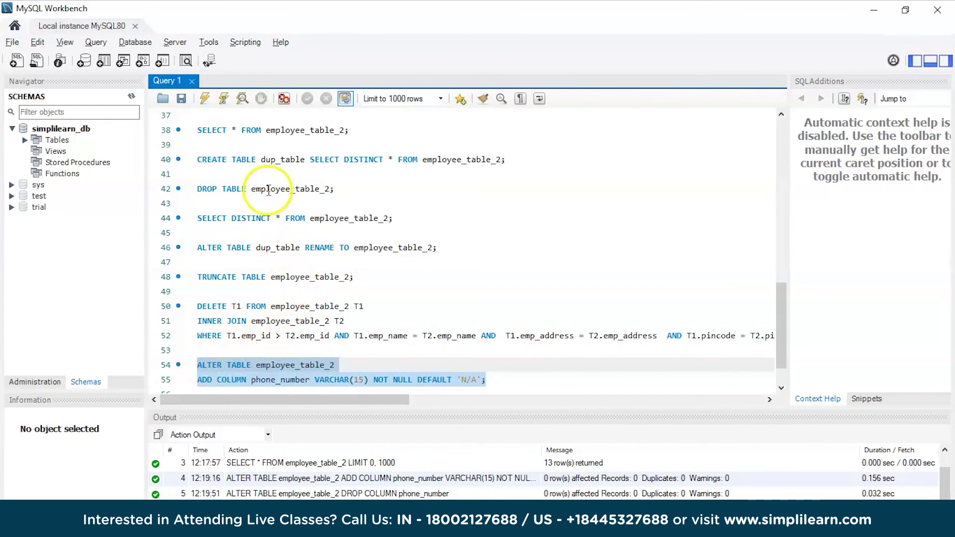
- Re-run the line-38 SELECT to show 'N/A' in every phone_number cell
{"action": "triple_click", "coordinate": [278, 131]}
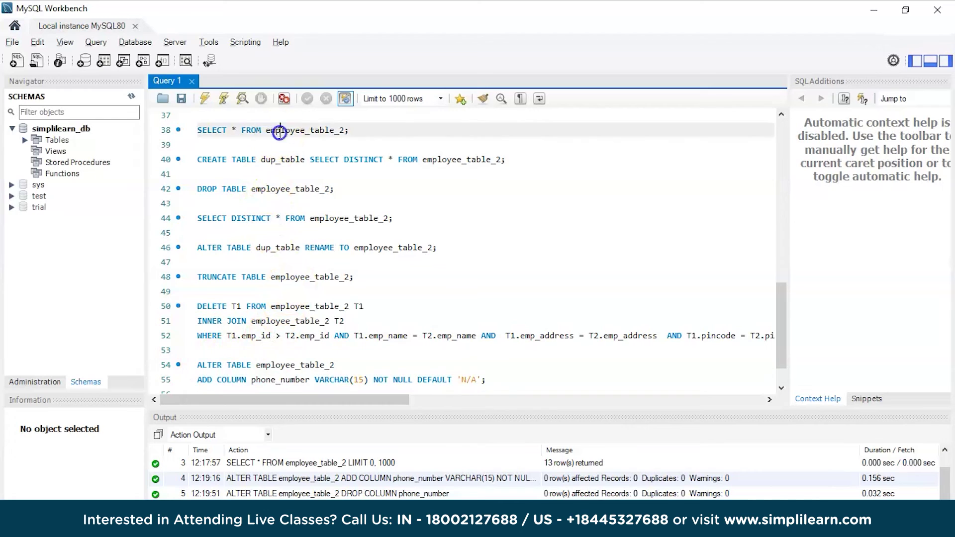
{"action": "left_click", "coordinate": [204, 98]}
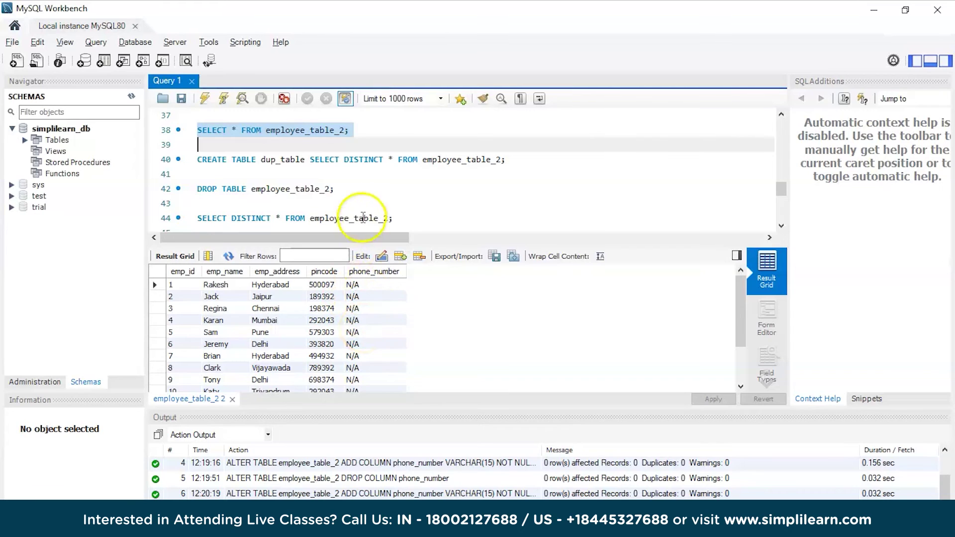
{"action": "left_click", "coordinate": [422, 215]}
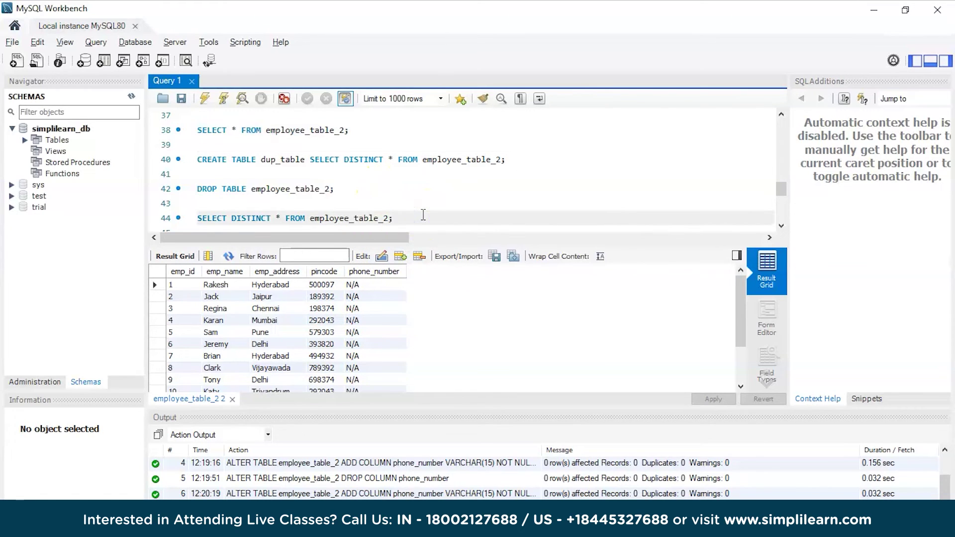